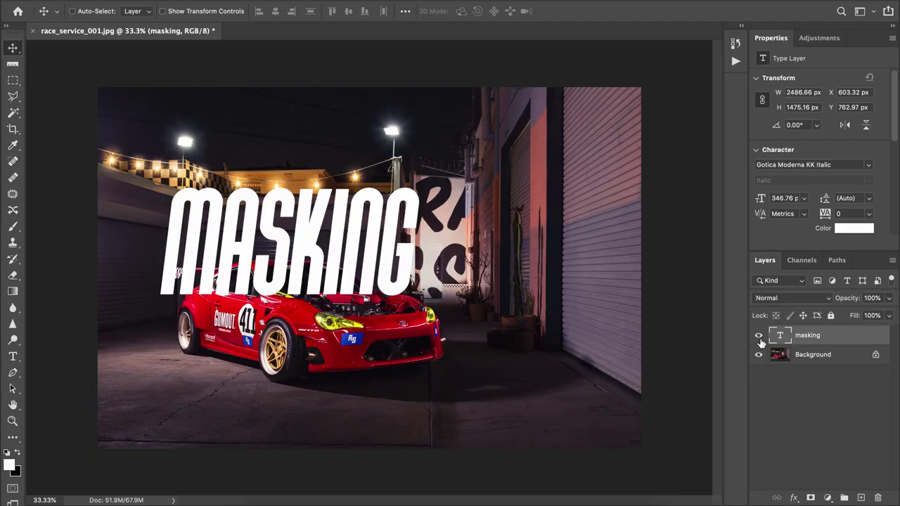
- Toggle the 'masking' type layer off and back on, then select the Move tool
click(759, 336)
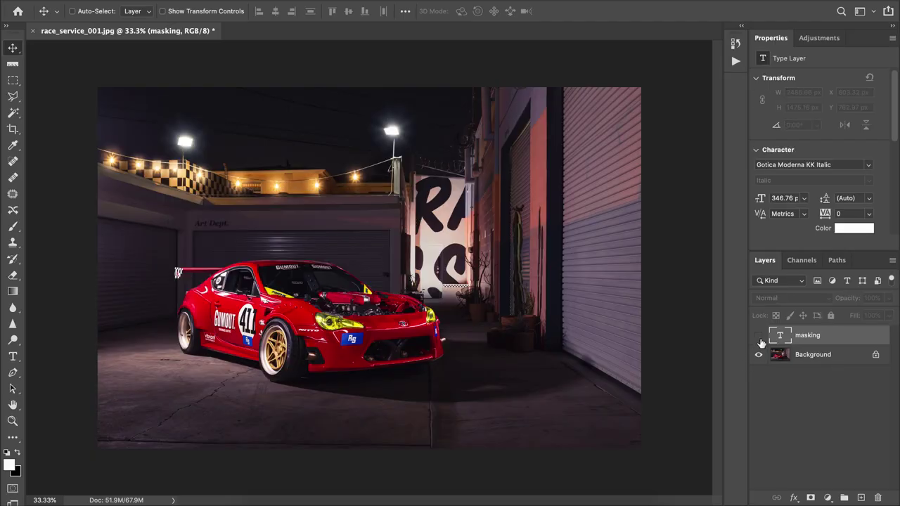
click(759, 336)
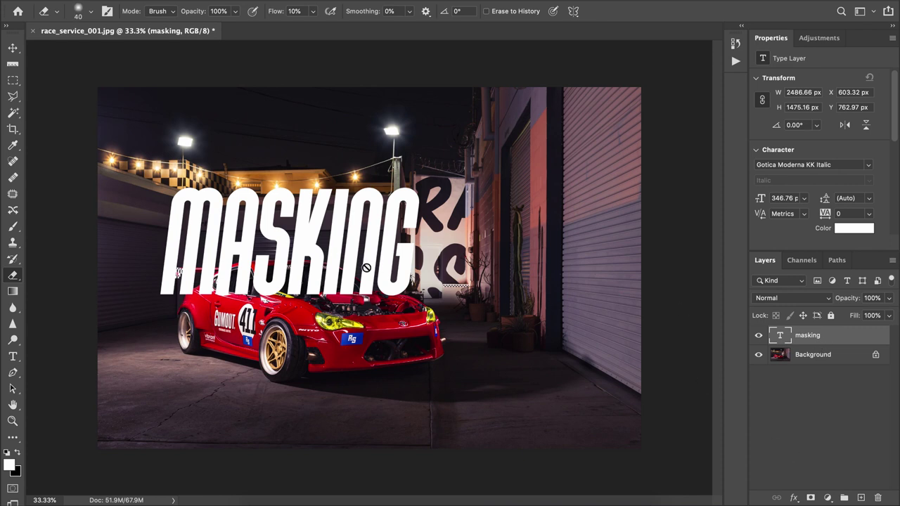
click(14, 45)
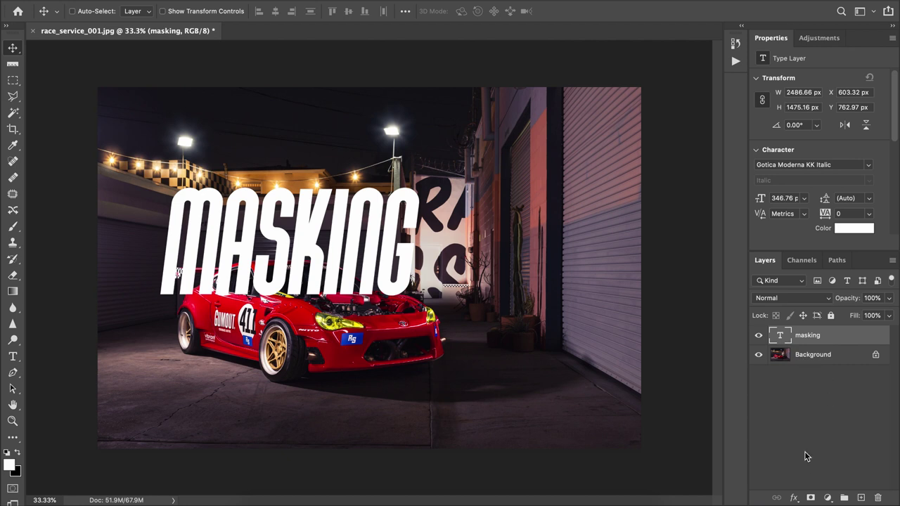
- Attach a blank white layer mask to the 'masking' type layer
click(811, 498)
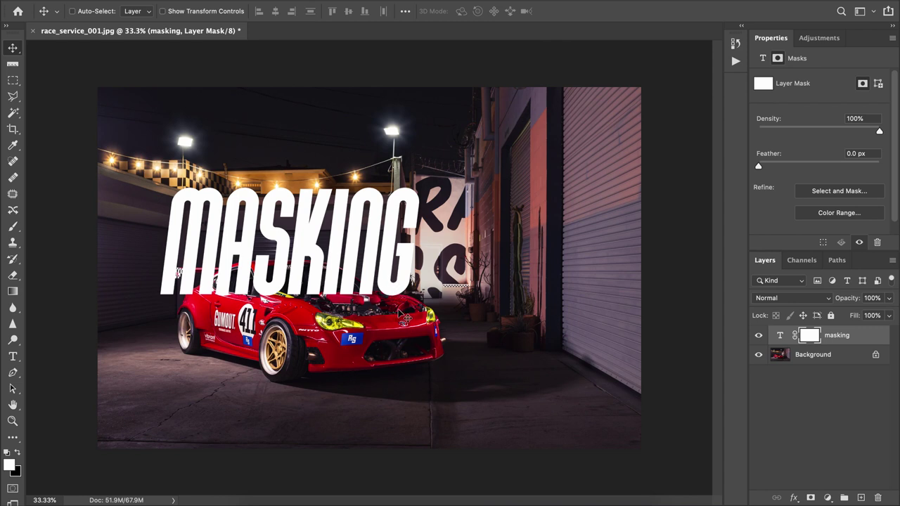
- Paint black at 100% flow on the mask over the car roof and the N and G bottoms
key(b)
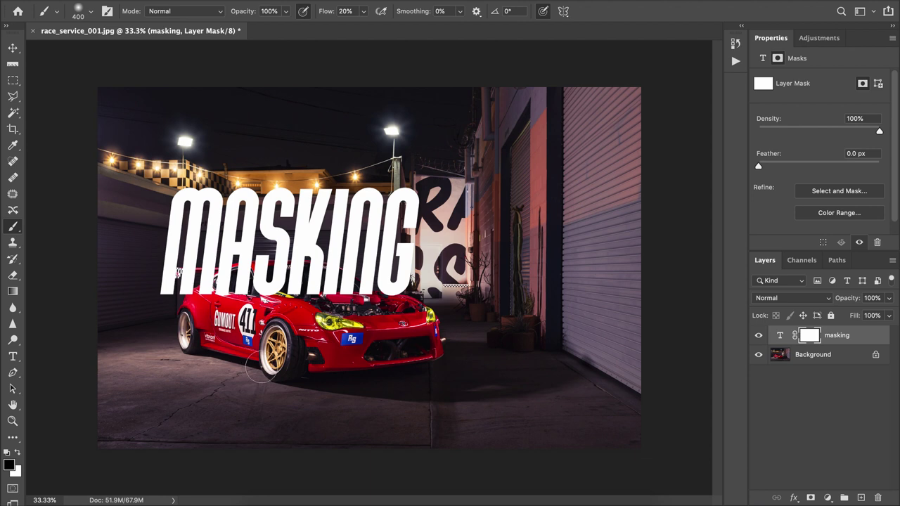
key(ctrl+plus)
key(ctrl+plus)
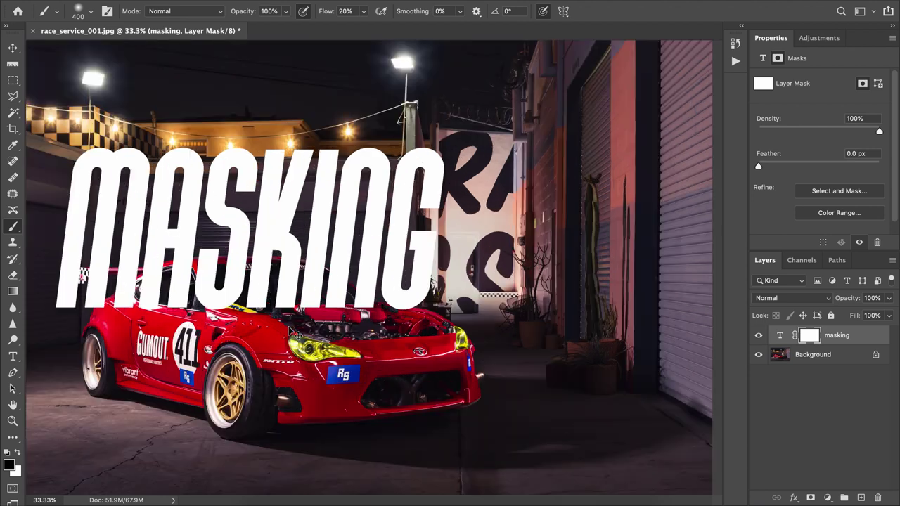
drag(410, 347, 445, 347)
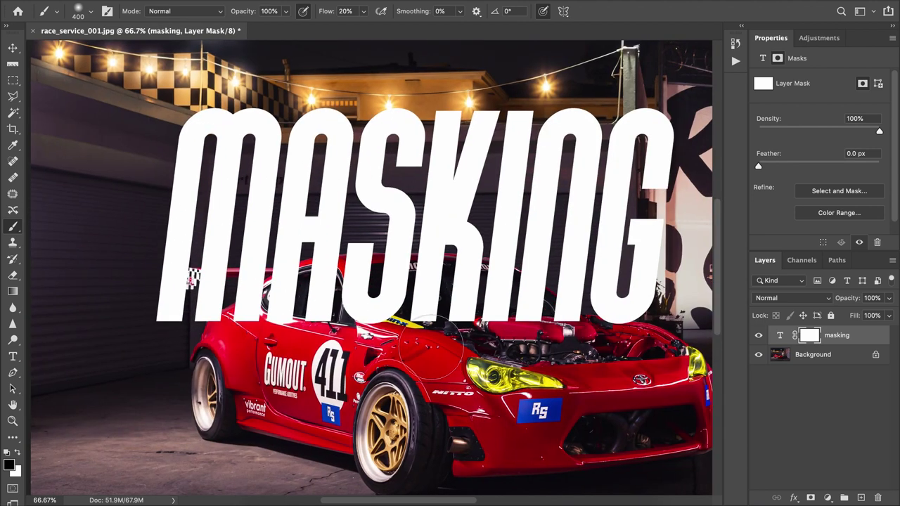
key(shift+0)
mouse_move(253, 295)
mouse_down()
mouse_move(478, 288)
mouse_move(239, 289)
mouse_move(239, 328)
mouse_up()
mouse_move(400, 298)
mouse_down()
mouse_move(542, 302)
mouse_move(443, 282)
mouse_move(604, 327)
mouse_move(486, 309)
mouse_up()
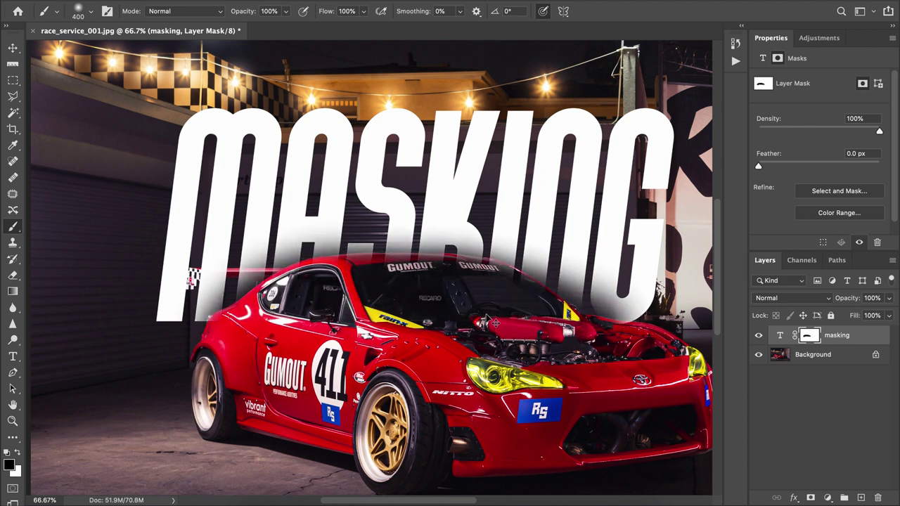
- Zoom out, unlink the mask from the text, and target the type layer thumbnail
key(ctrl+minus)
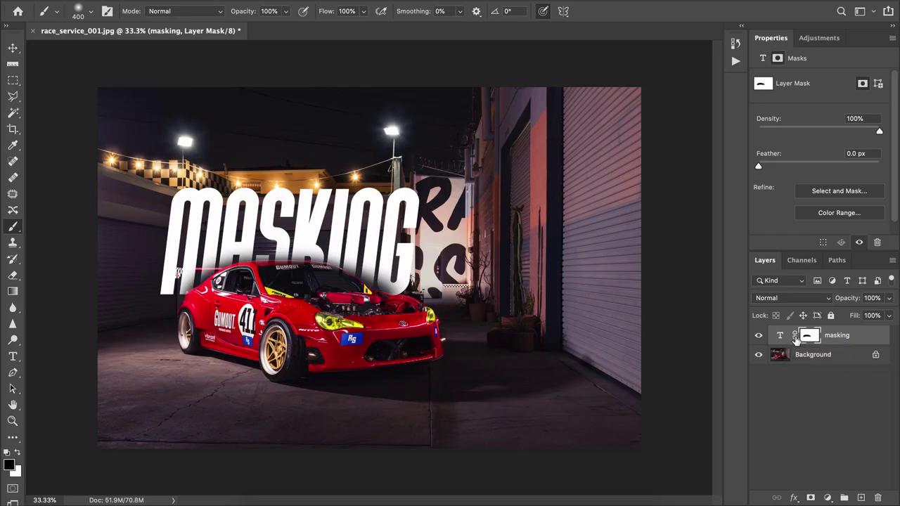
click(796, 338)
click(779, 338)
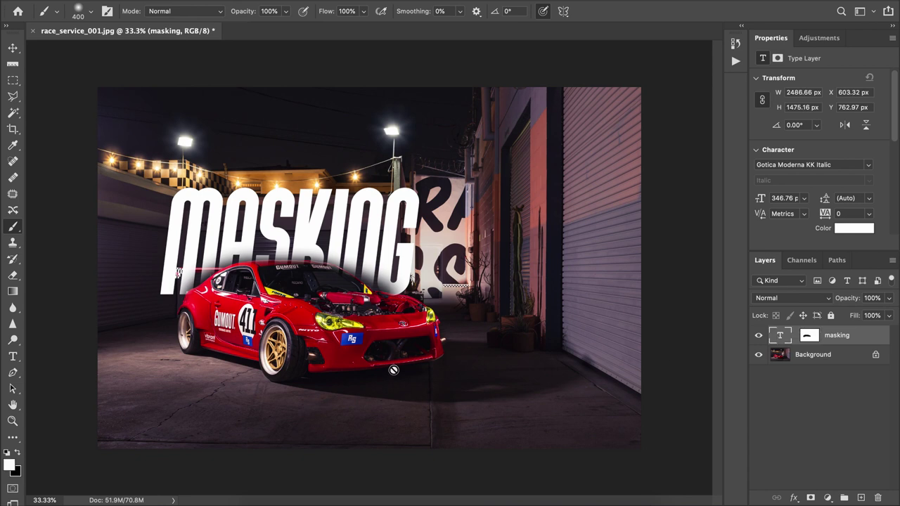
- Slide the text with the Move tool to test the unlinked mask, then fill the mask white
key(v)
mouse_move(289, 246)
mouse_down()
mouse_move(320, 246)
mouse_move(275, 243)
mouse_up()
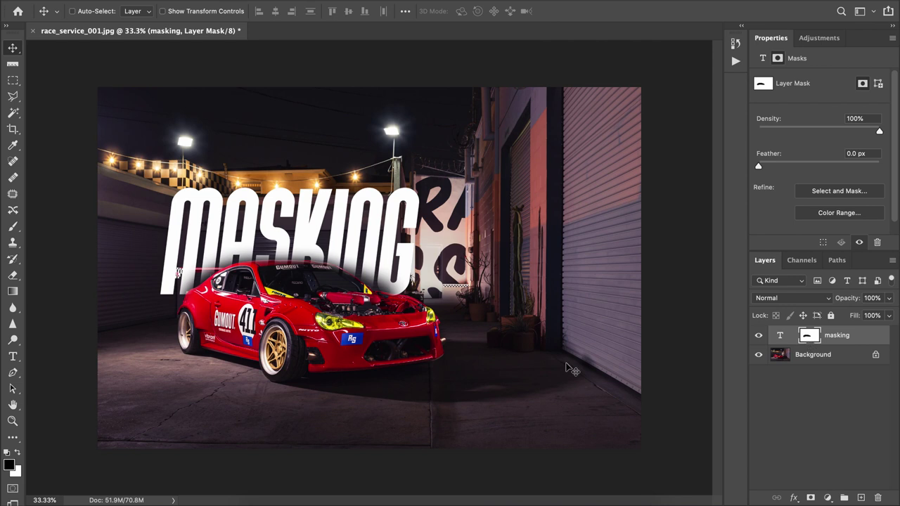
key(ctrl+BackSpace)
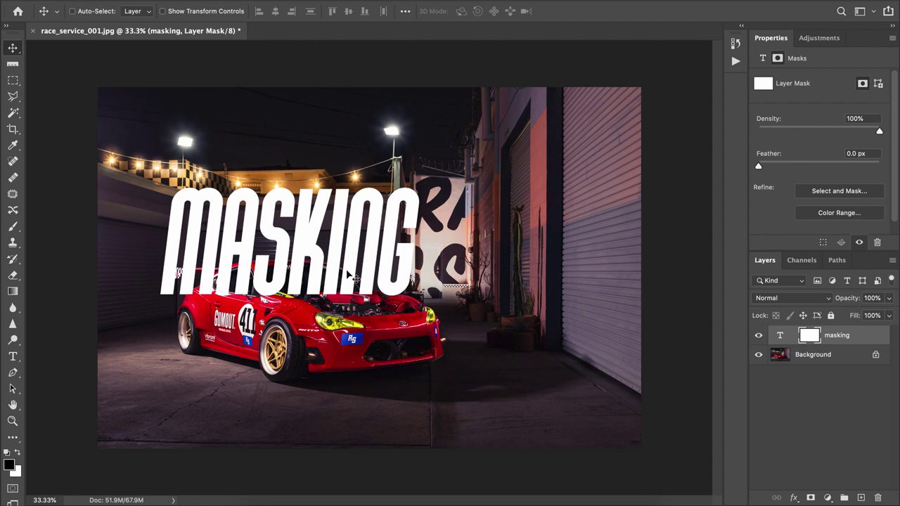
- Select the Brush tool and raise its hardness in the brush settings
scroll(256, 300, up, 2)
scroll(211, 305, up, 2)
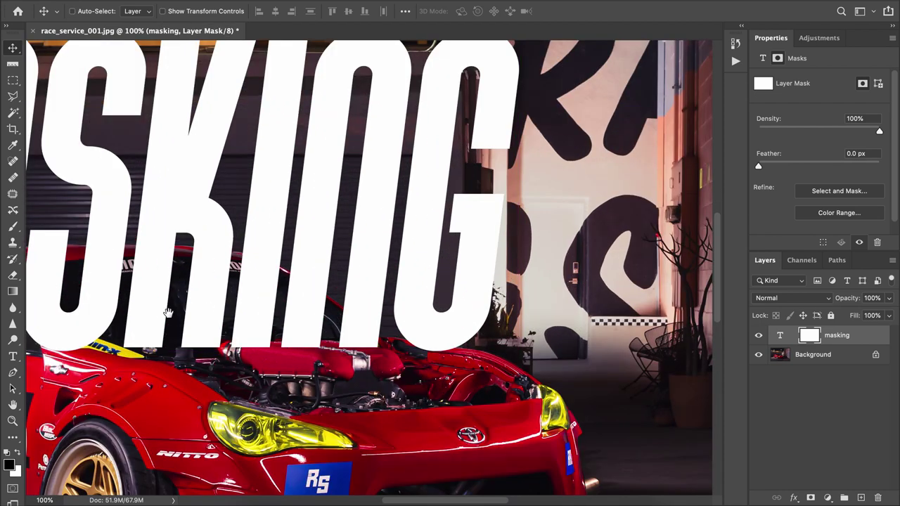
scroll(475, 316, left, 10)
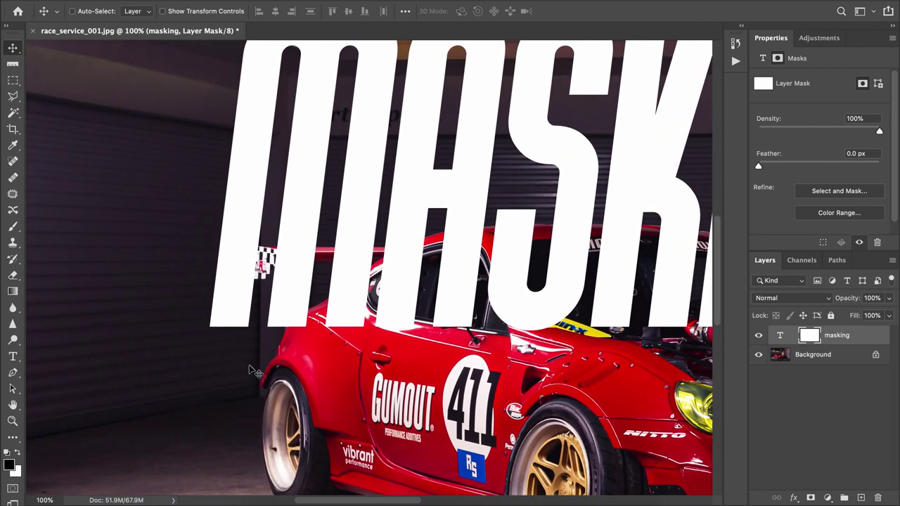
key(b)
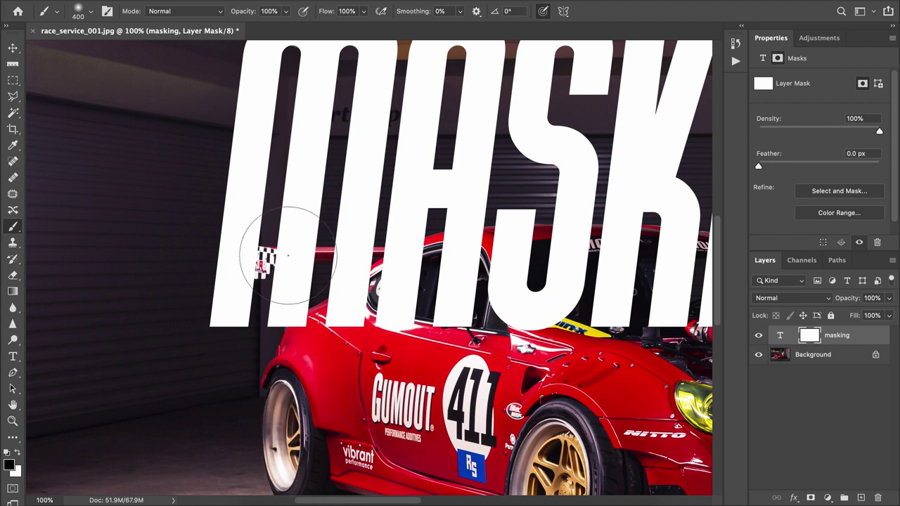
click(80, 11)
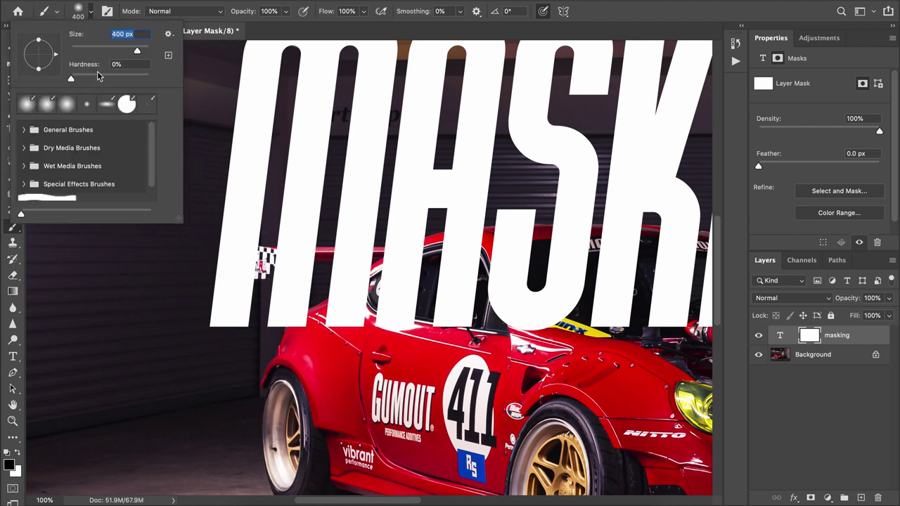
key(Return)
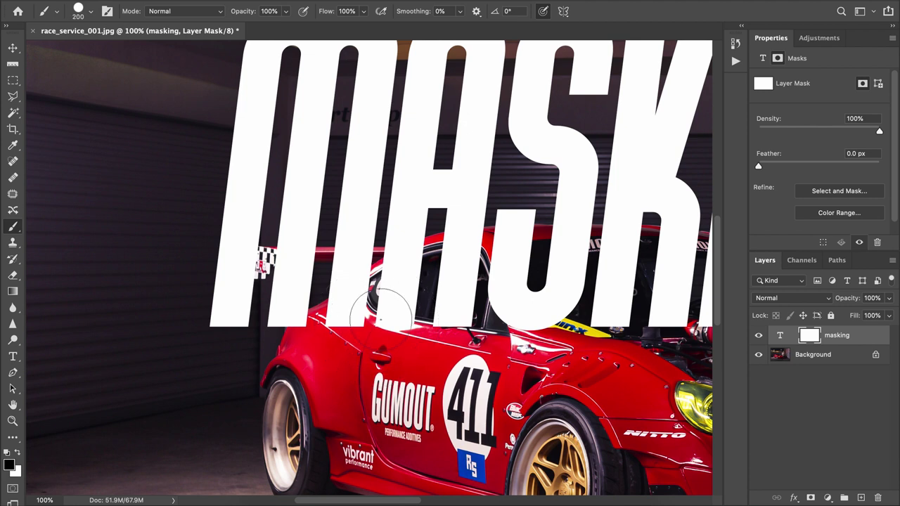
- Zoom in on the car window and paint the mask around the roof and rear pillar with a smaller brush
key(ctrl+plus)
key(ctrl+plus)
scroll(422, 281, right, 2)
scroll(422, 281, down, 1)
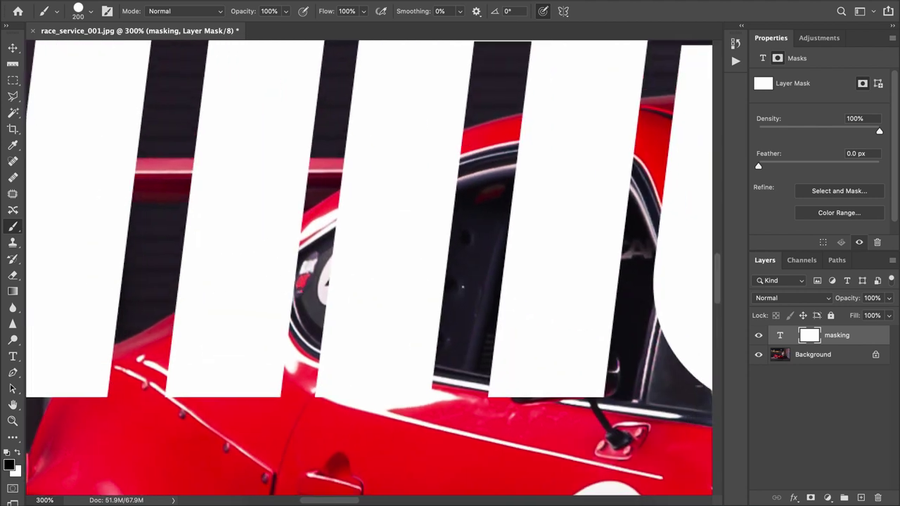
key(bracketleft)
key(bracketleft)
key(bracketleft)
key(bracketleft)
mouse_move(485, 165)
mouse_down()
mouse_move(457, 176)
mouse_move(436, 201)
mouse_move(366, 225)
mouse_move(379, 262)
mouse_move(451, 316)
mouse_move(394, 351)
mouse_move(356, 312)
mouse_up()
mouse_move(436, 380)
mouse_down()
mouse_move(298, 408)
mouse_move(278, 391)
mouse_move(301, 358)
mouse_move(294, 280)
mouse_move(326, 246)
mouse_move(255, 285)
mouse_move(217, 350)
mouse_move(204, 279)
mouse_move(208, 387)
mouse_move(201, 287)
mouse_move(290, 221)
mouse_move(204, 212)
mouse_move(281, 206)
mouse_move(213, 202)
mouse_move(324, 202)
mouse_move(363, 301)
mouse_up()
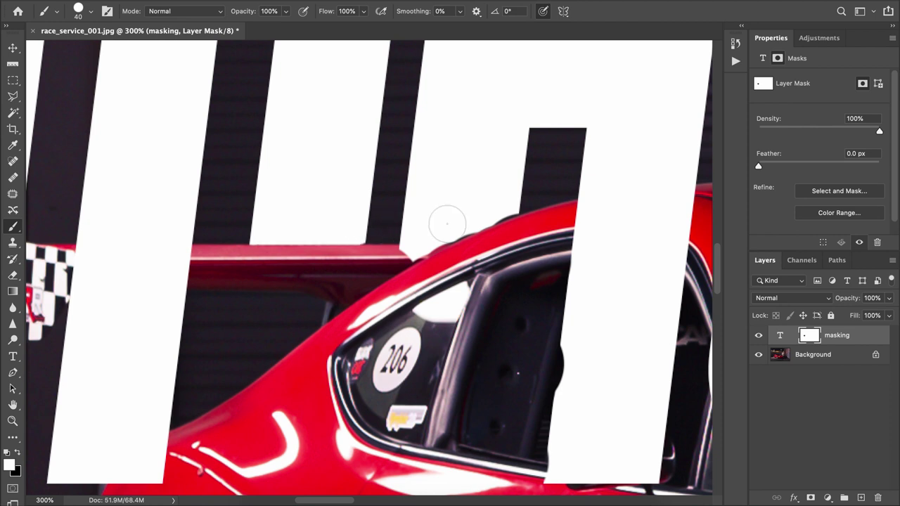
scroll(397, 232, down, 2)
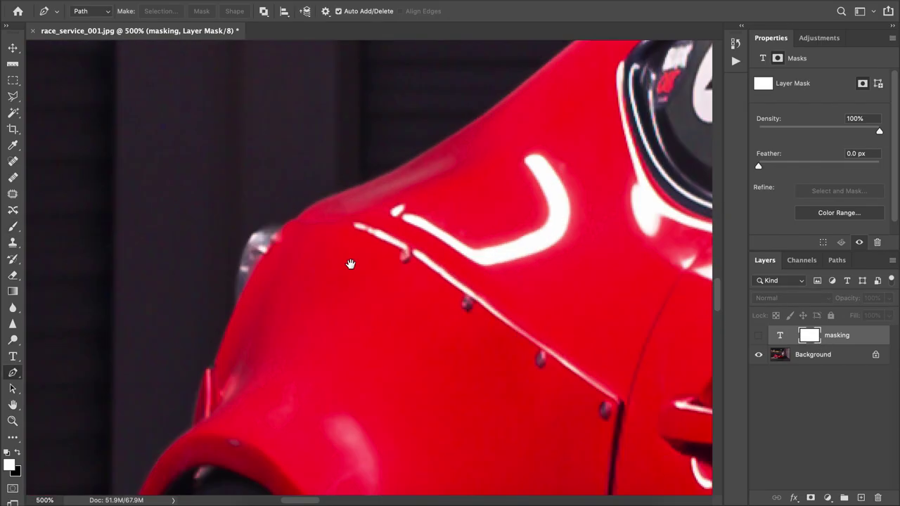
- Start a pen path at the car's tail and trace it along the roofline
click(223, 359)
click(246, 304)
drag(253, 245, 267, 231)
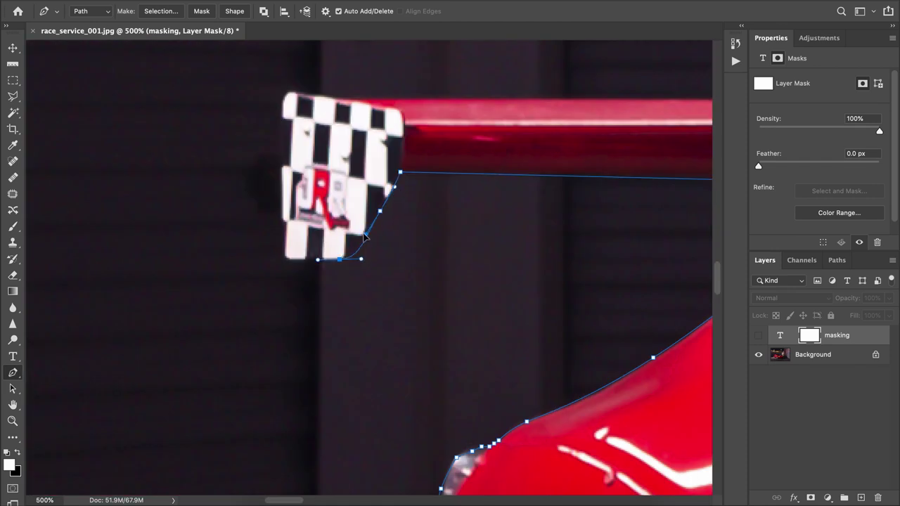
drag(431, 136, 271, 151)
click(242, 127)
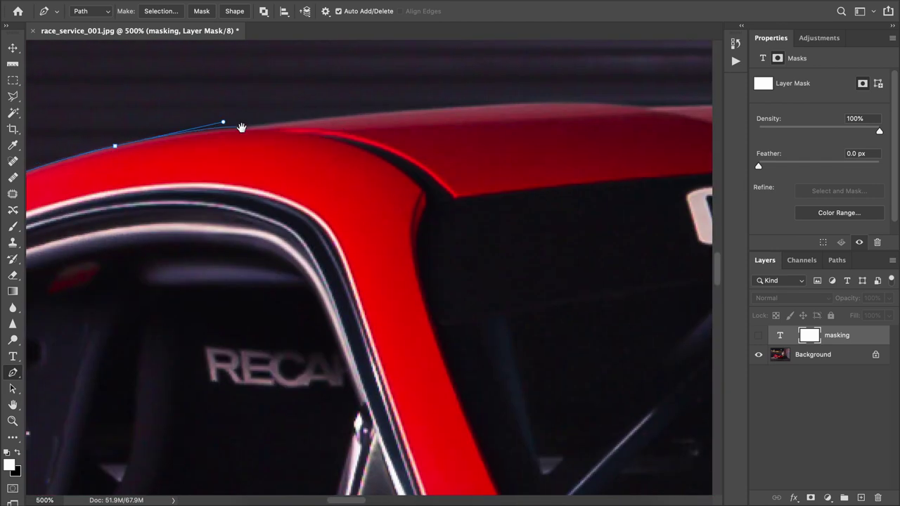
click(448, 117)
click(444, 133)
- Continue the path with anchors down the windshield edge
click(514, 148)
scroll(513, 148, down, 3)
click(321, 181)
scroll(322, 181, right, 5)
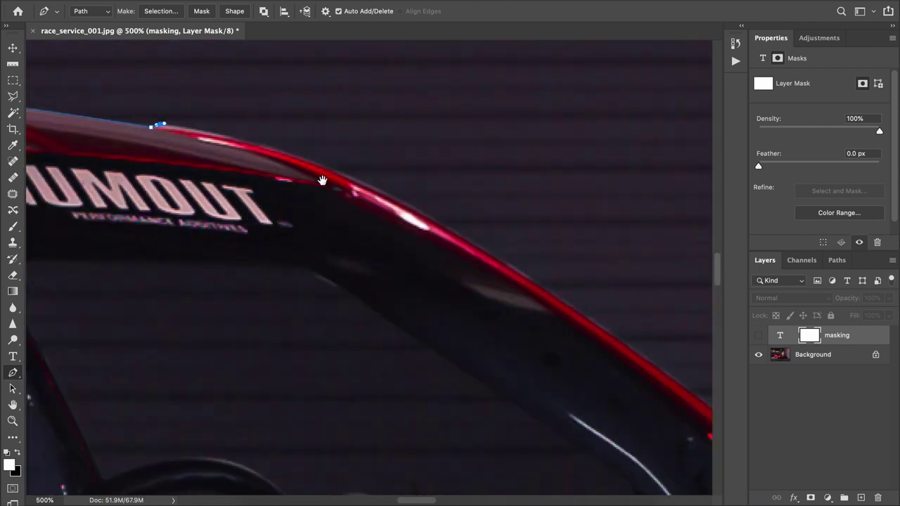
click(382, 237)
scroll(382, 237, down, 5)
click(450, 286)
click(495, 298)
- Add the final path anchors along the car's fender edge
click(541, 362)
scroll(540, 361, right, 5)
scroll(540, 361, down, 2)
click(321, 265)
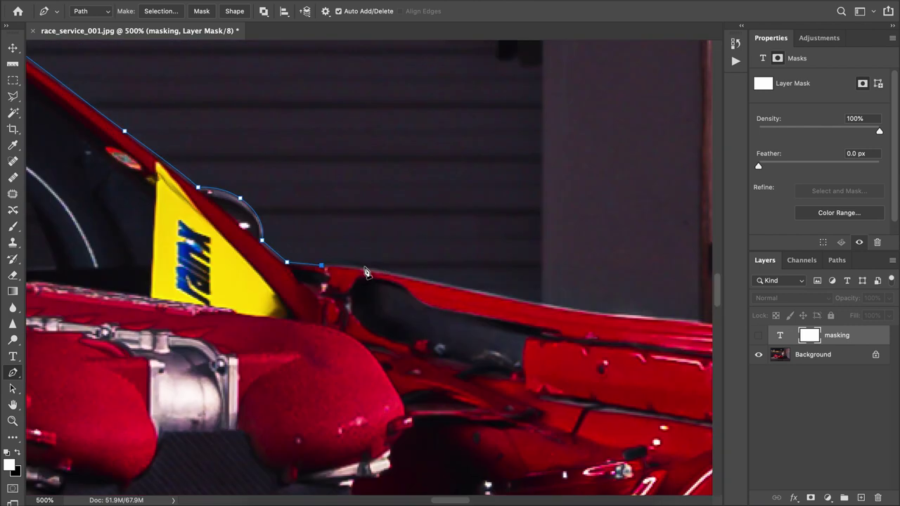
scroll(610, 316, down, 5)
scroll(422, 316, left, 5)
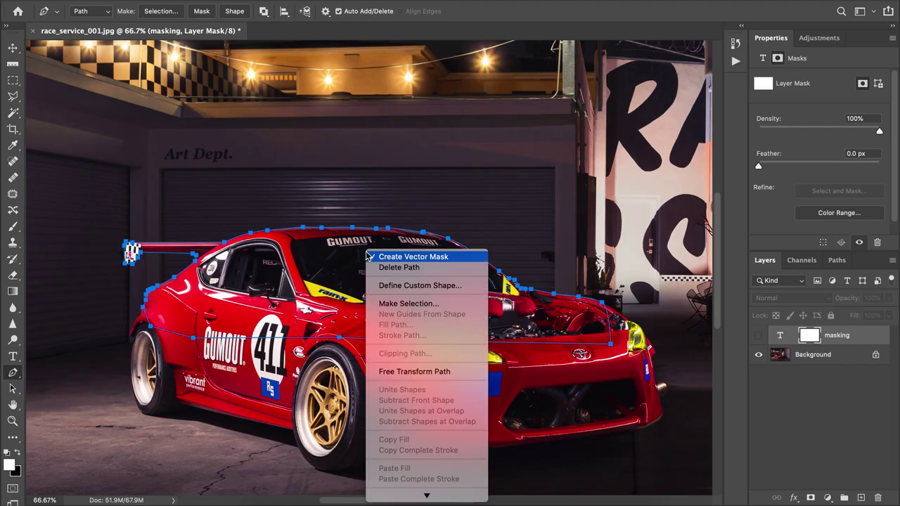
- Make a Feather 0.8 selection from the car path, fill the shown layer's mask black, then deselect
click(393, 303)
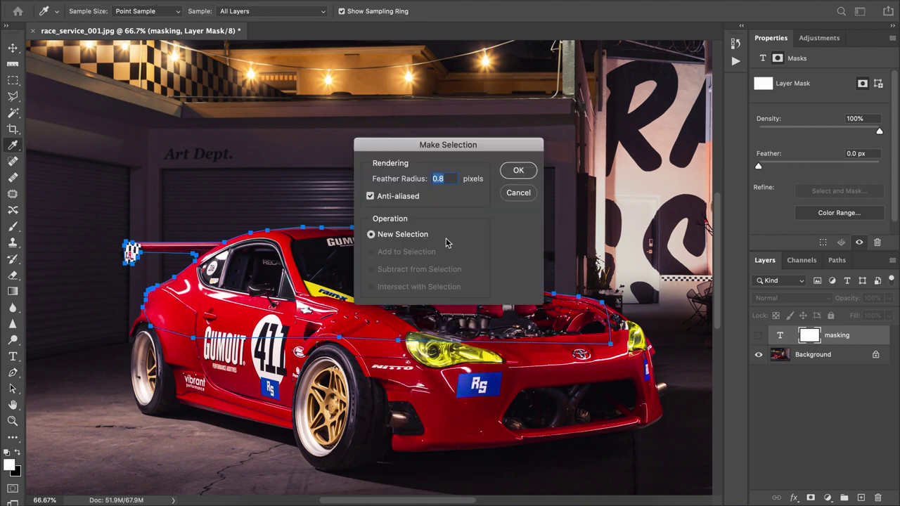
click(517, 172)
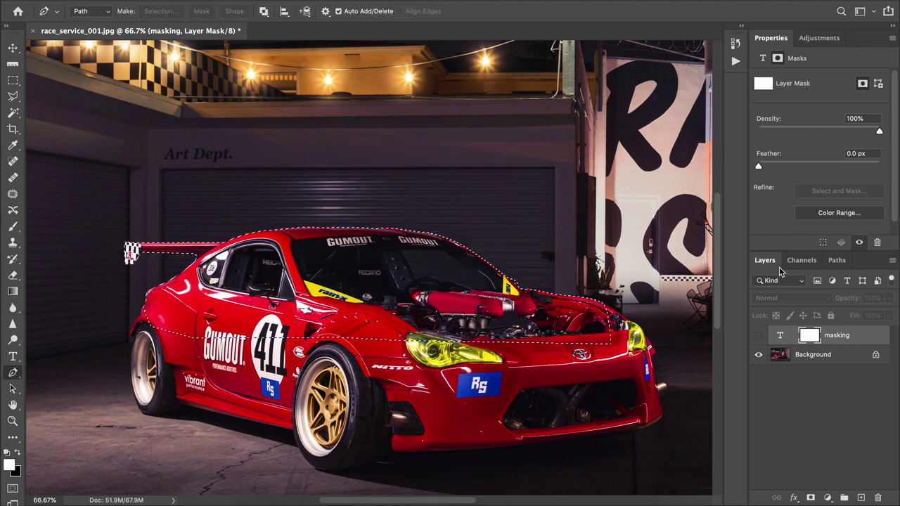
click(759, 336)
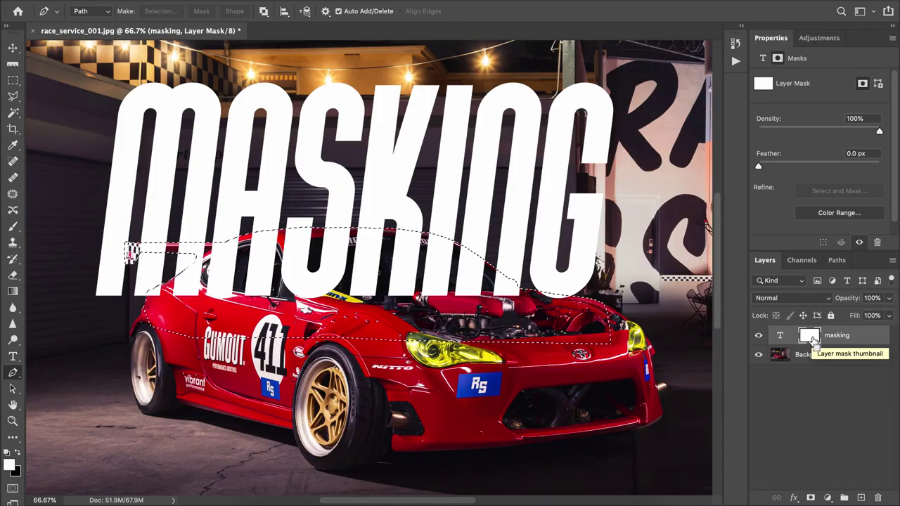
key(BackSpace)
key(ctrl+d)
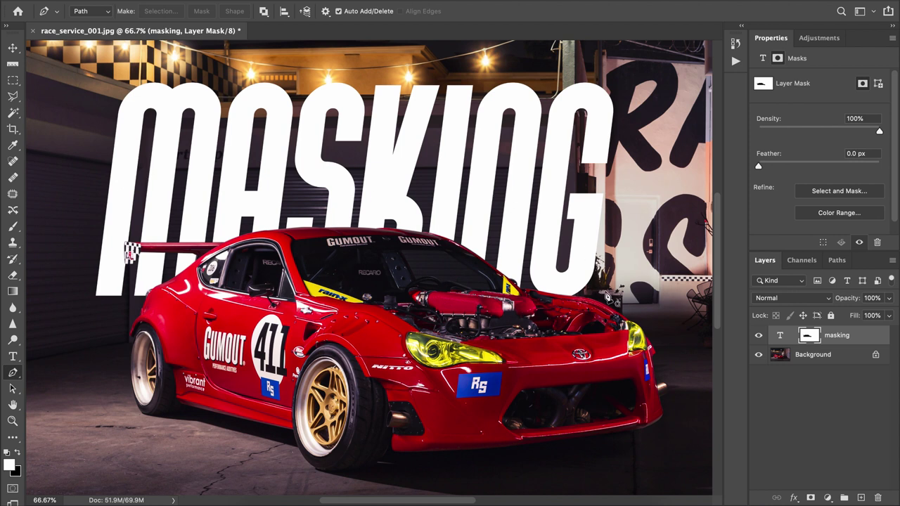
key(ctrl+minus)
key(ctrl+minus)
click(778, 335)
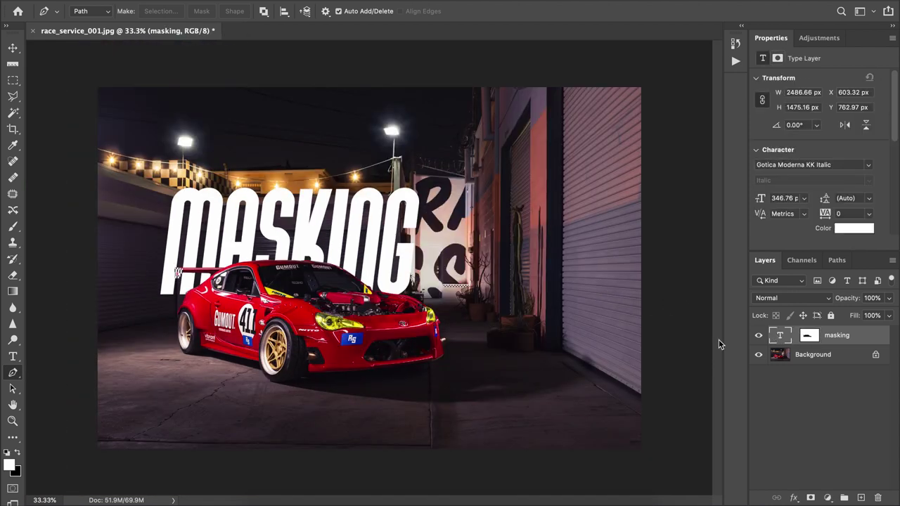
key(v)
drag(268, 237, 247, 236)
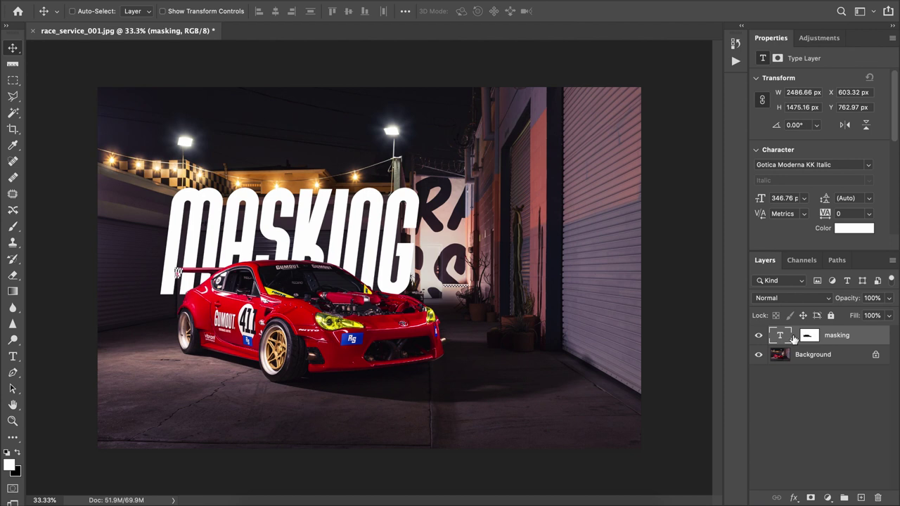
drag(307, 254, 296, 192)
key(ctrl+z)
scroll(275, 249, up, 5)
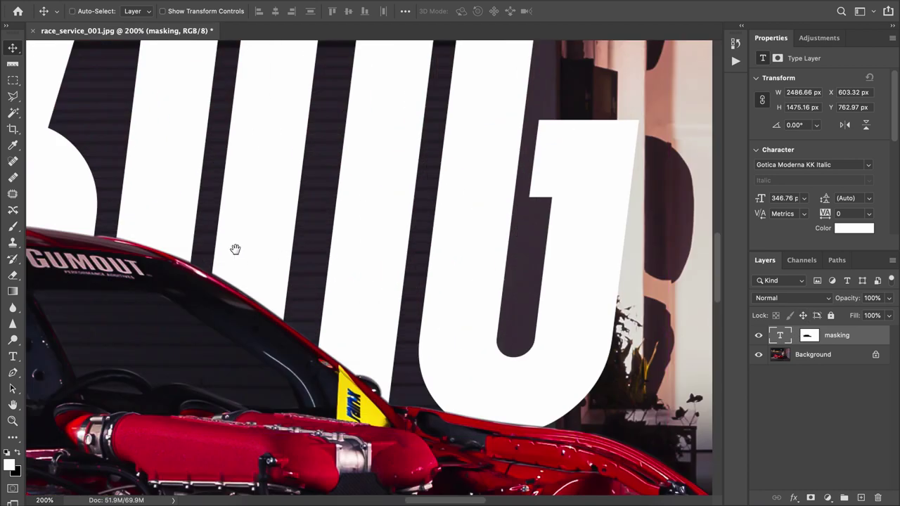
drag(234, 249, 301, 153)
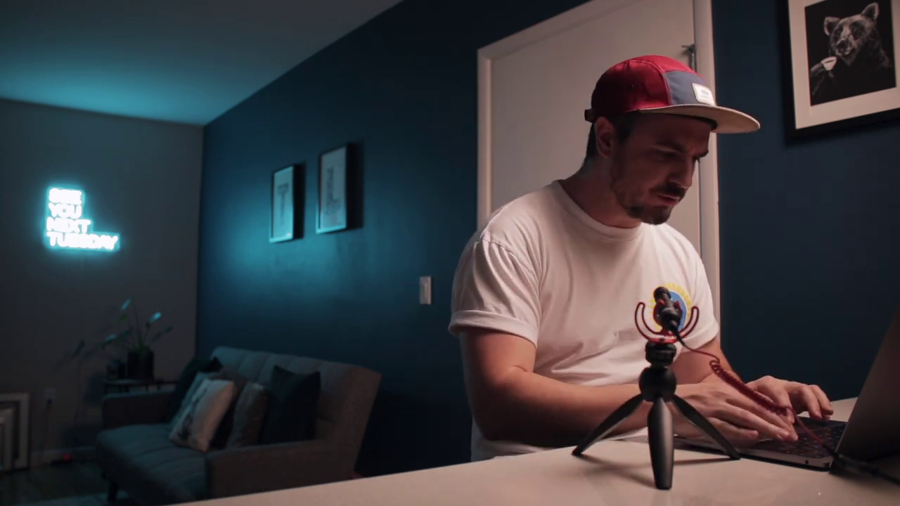
- Pen-trace the windshield outline along its top and side edges
drag(356, 190, 313, 185)
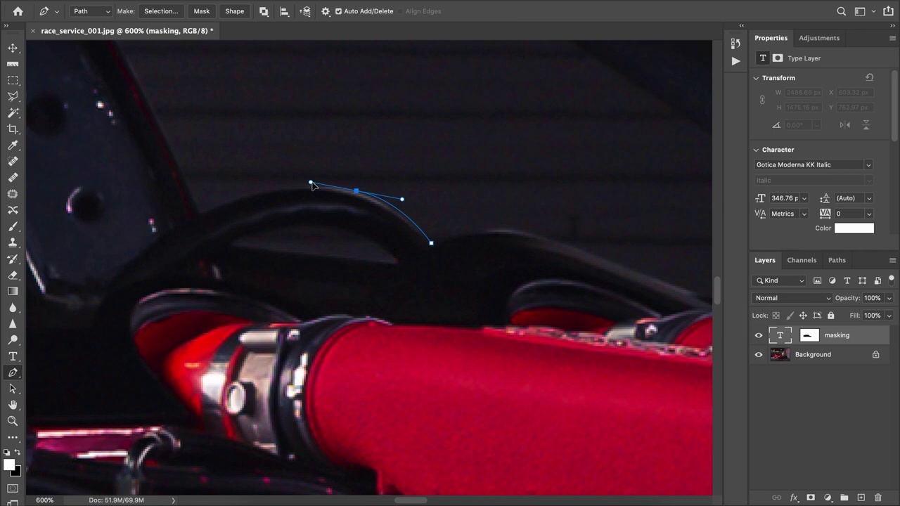
click(253, 194)
click(200, 214)
drag(185, 166, 356, 355)
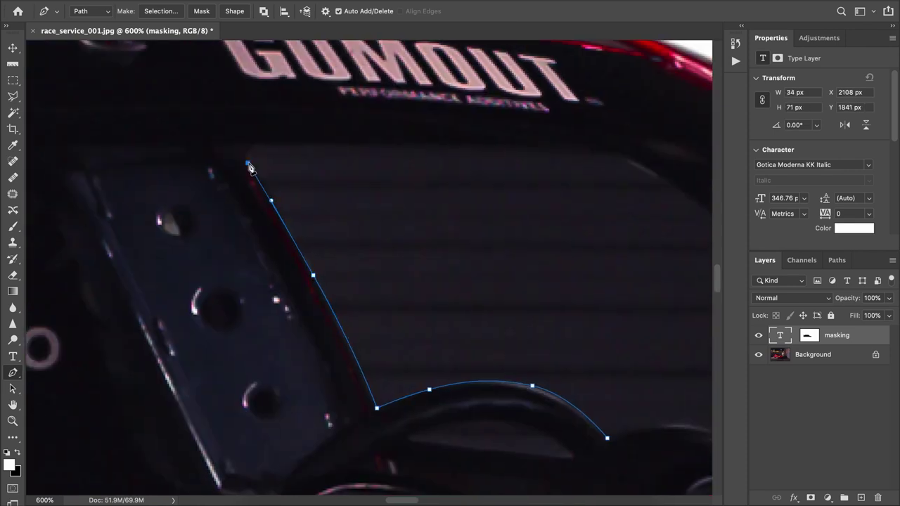
drag(388, 185, 96, 191)
click(316, 150)
click(382, 197)
click(492, 264)
click(603, 331)
drag(611, 365, 355, 272)
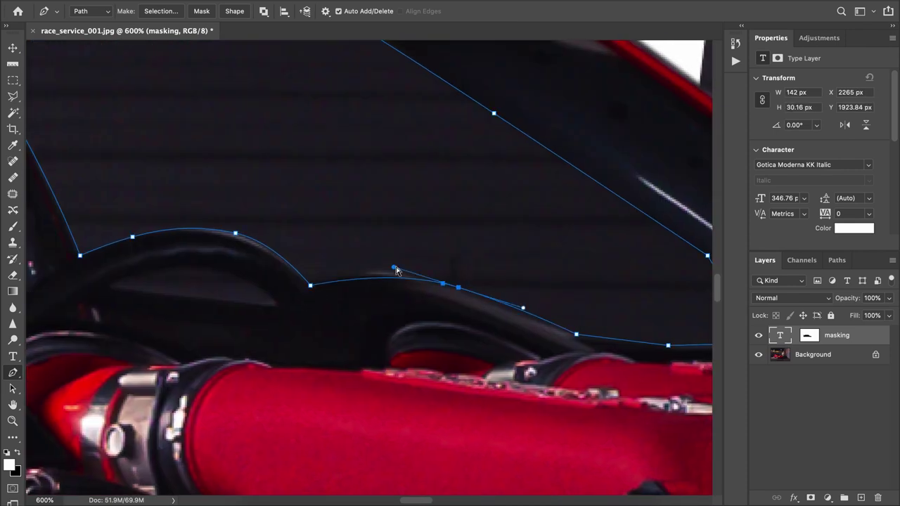
- Turn the windshield path into a selection and fill that area of the layer mask with 50% Gray
right_click(441, 246)
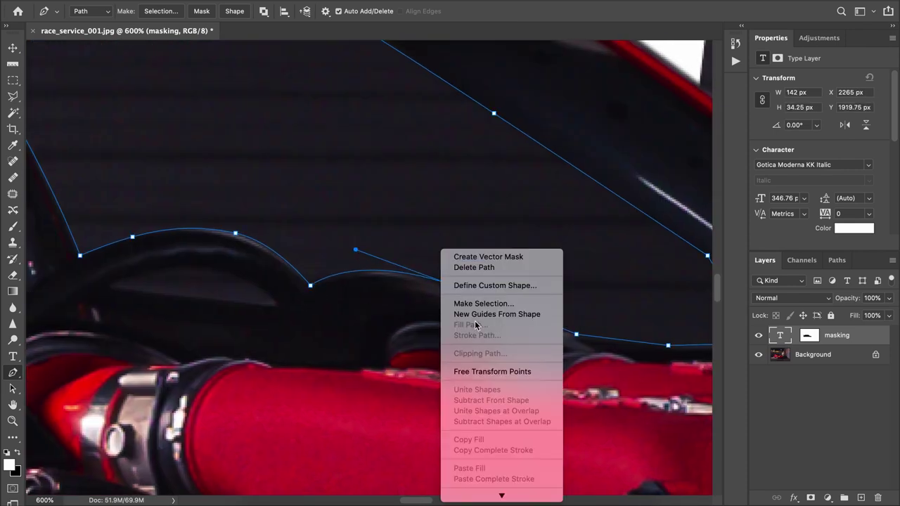
click(482, 306)
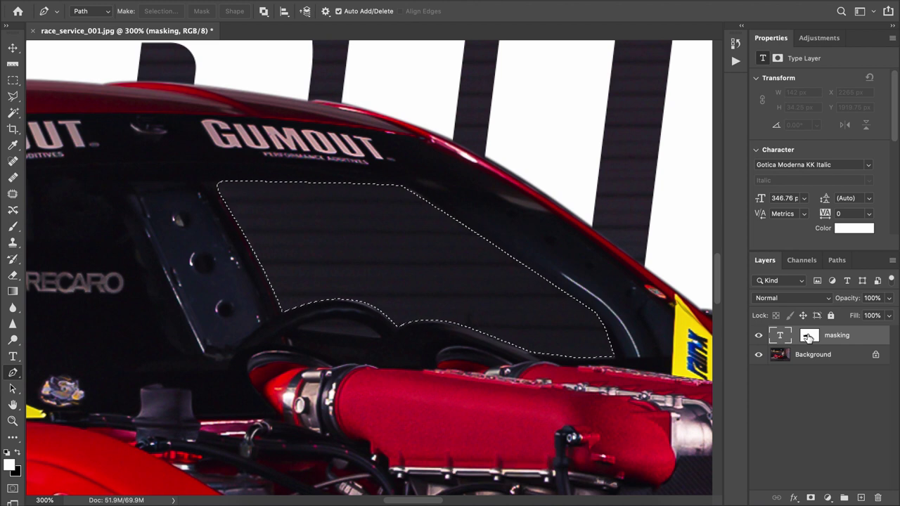
click(808, 336)
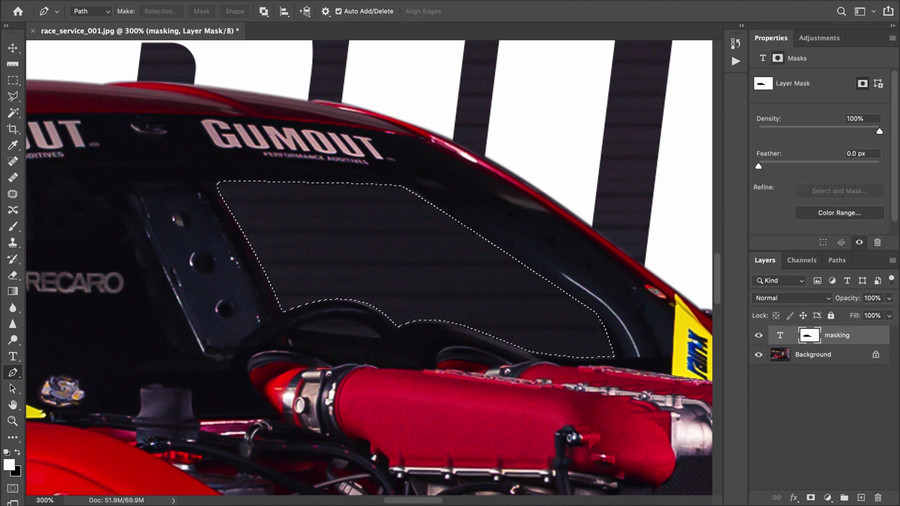
click(120, 0)
click(141, 181)
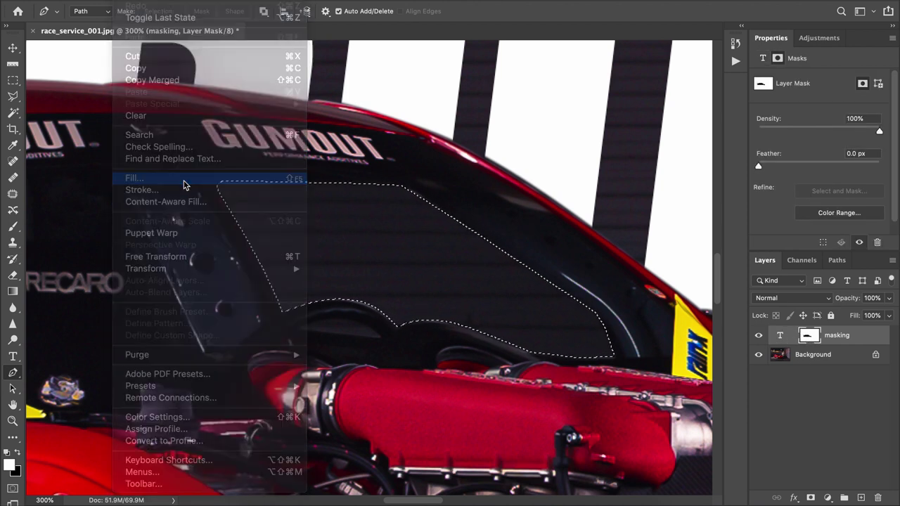
click(449, 172)
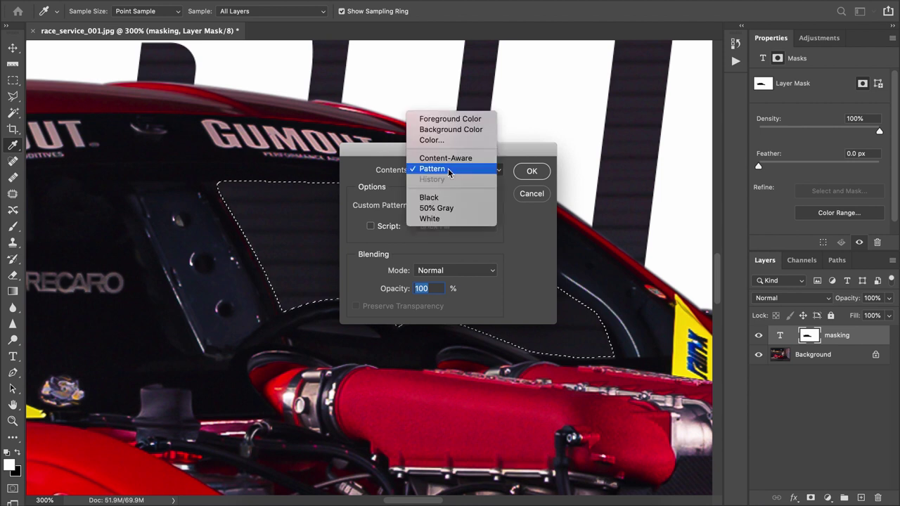
click(452, 209)
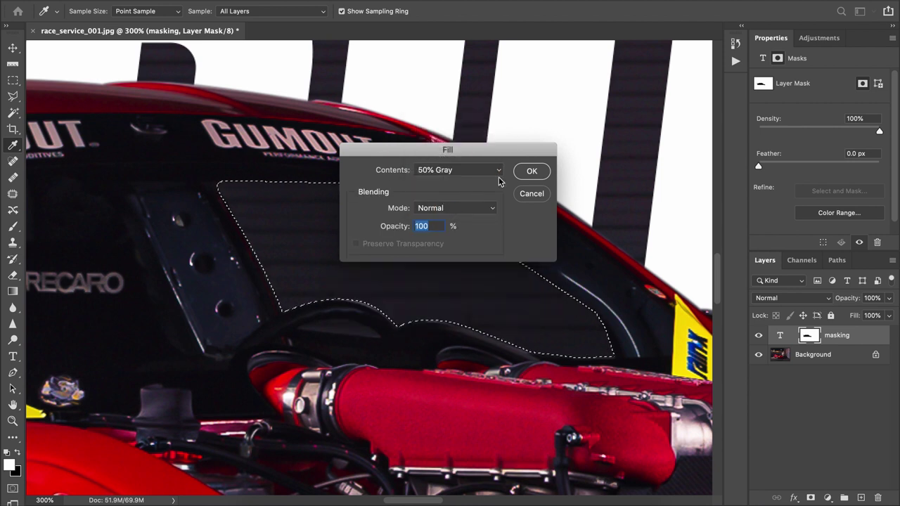
click(524, 173)
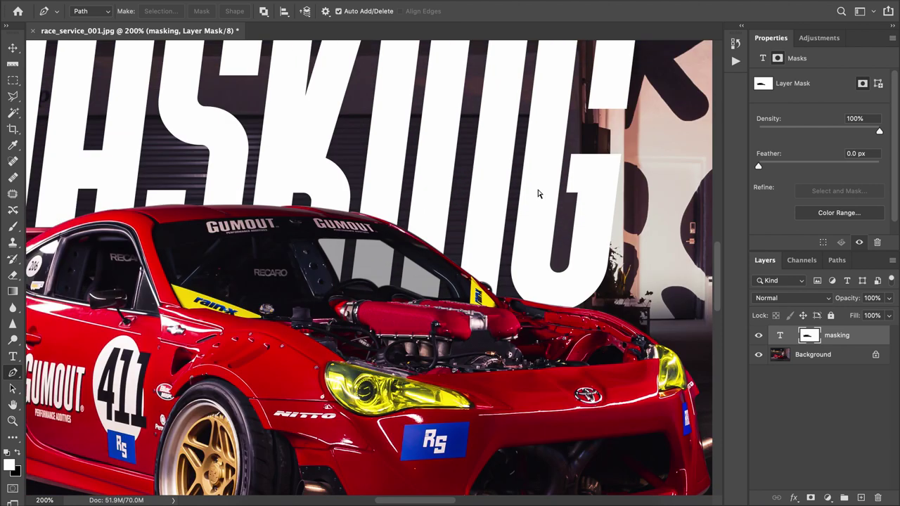
key(ctrl+minus)
key(ctrl+minus)
key(ctrl+minus)
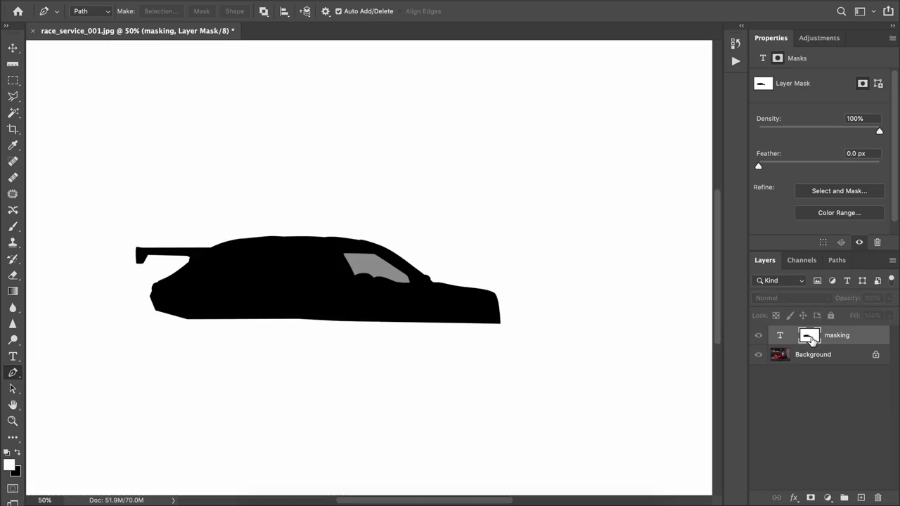
key(super+plus)
key(super+plus)
drag(173, 267, 163, 251)
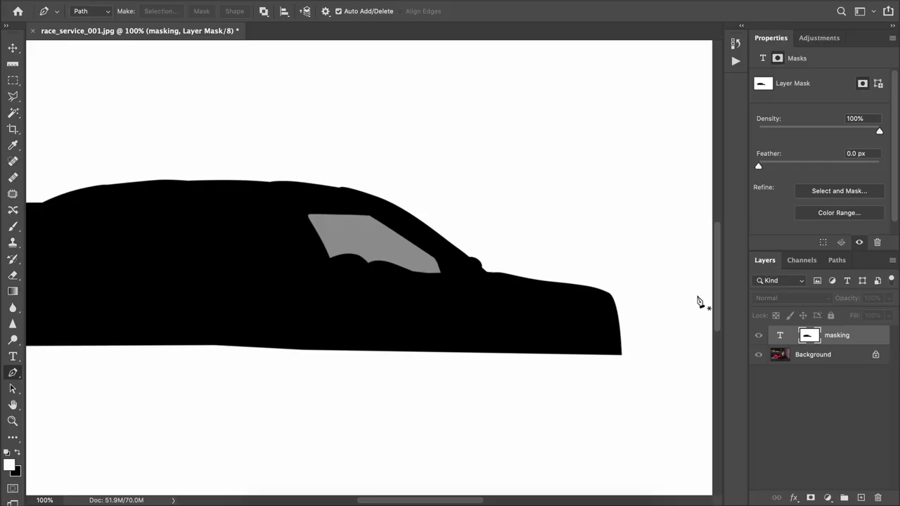
click(863, 341)
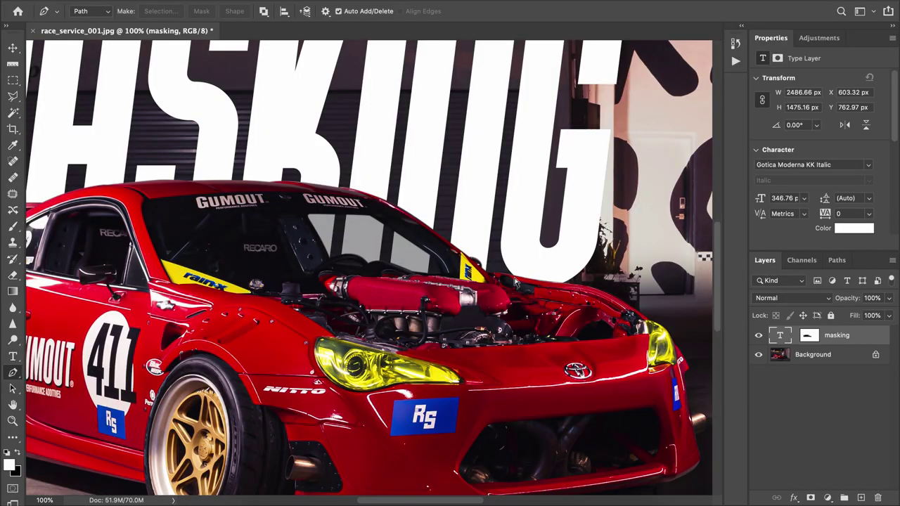
key(ctrl+minus)
key(ctrl+minus)
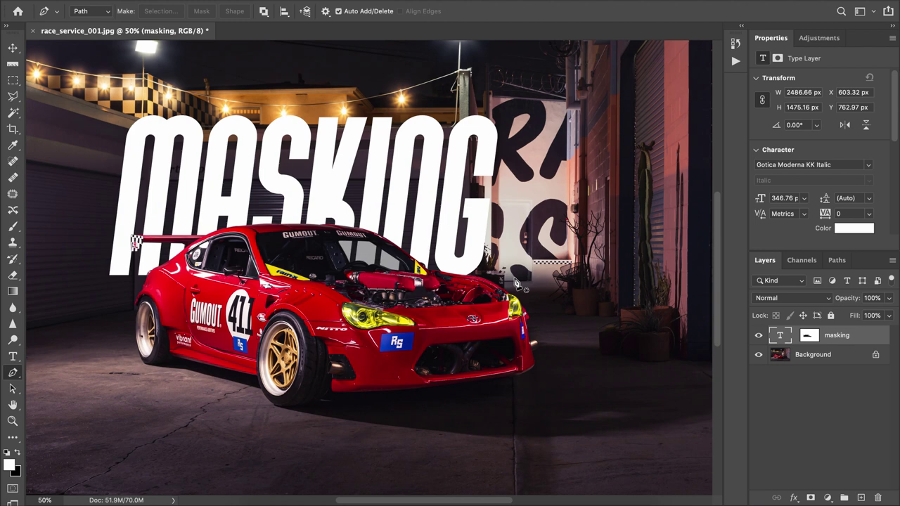